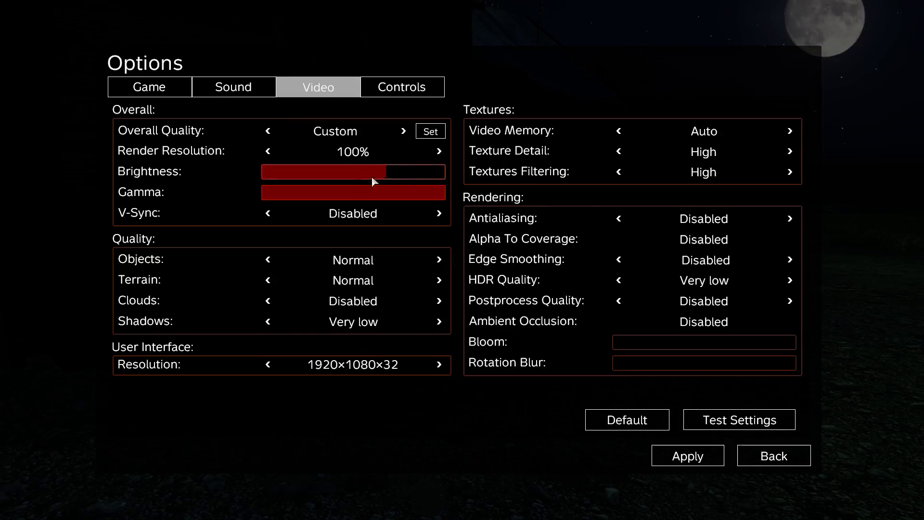
Apply the maximised brightness and gamma settings and resume the night game
click(688, 457)
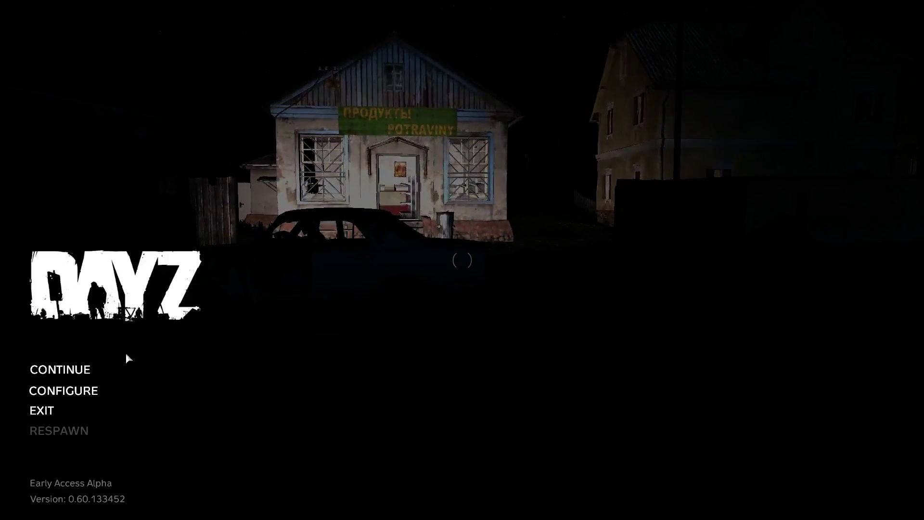
Open the game's Configure settings from the pause menu
click(83, 390)
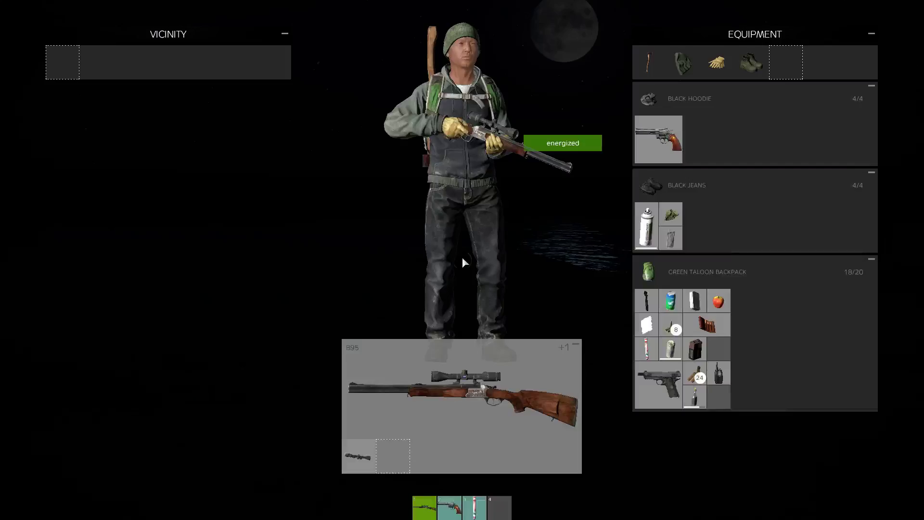
key(Tab)
key(w)
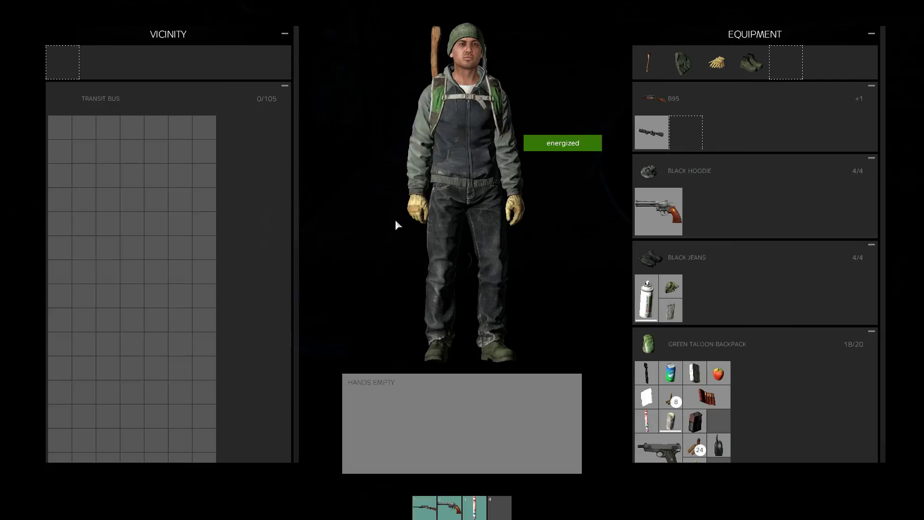
Try twice to drag the Civilian Sedan's wheel into the hands slot
drag(60, 62, 462, 422)
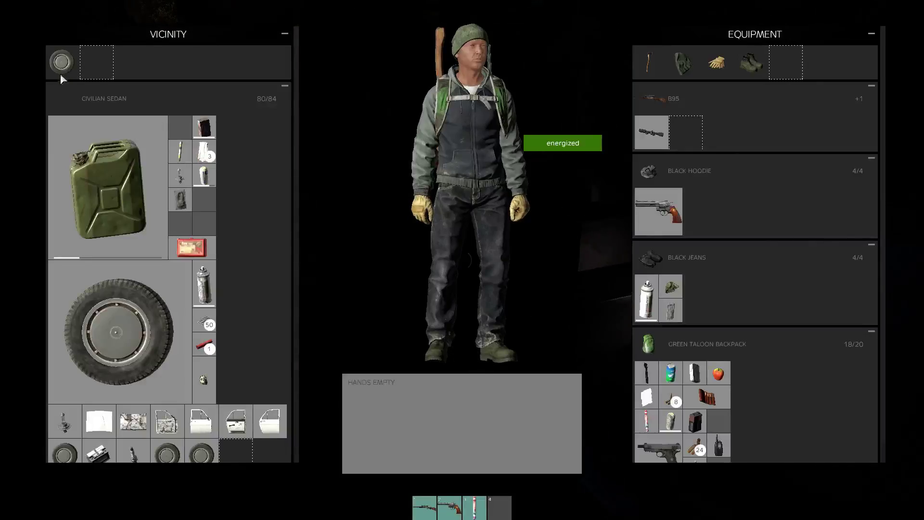
drag(116, 332, 437, 427)
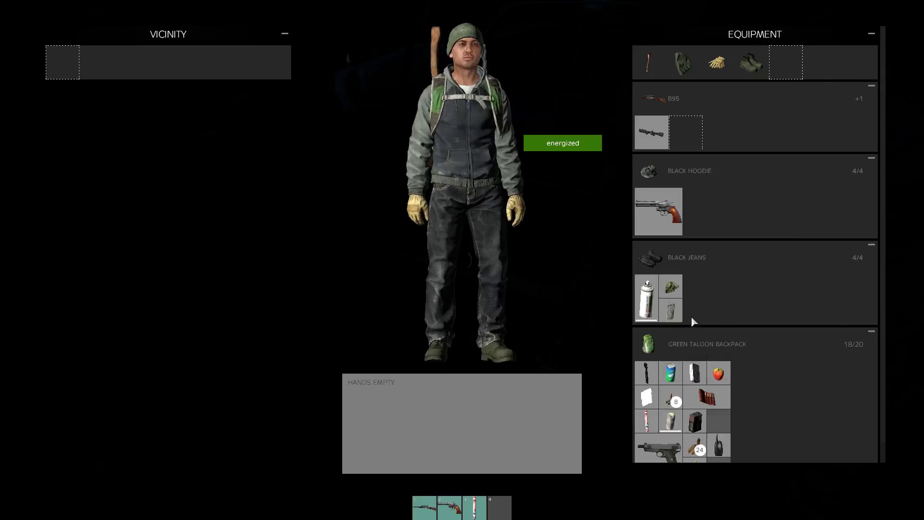
scroll(692, 317, down, 1)
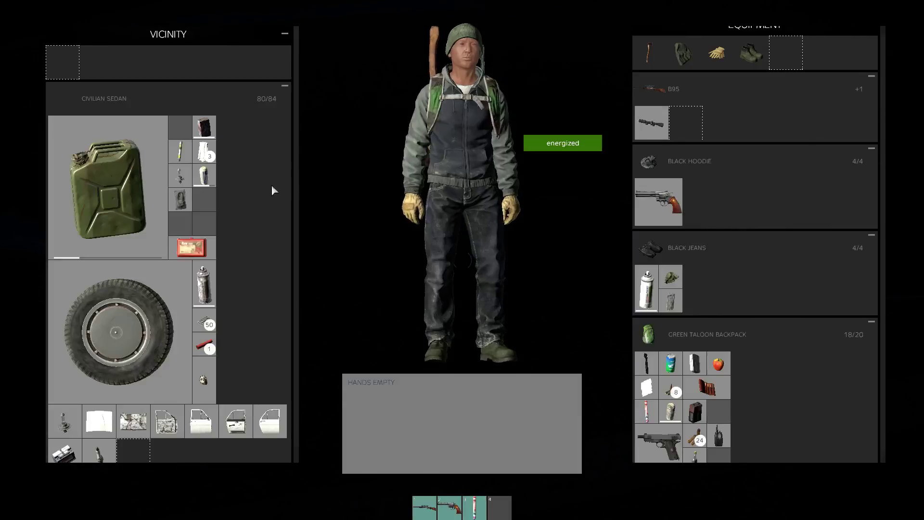
Move the Sedan Wheel from the sedan's cargo to the ground and check its actions
mouse_move(140, 289)
mouse_down()
mouse_move(61, 58)
mouse_move(462, 423)
mouse_up()
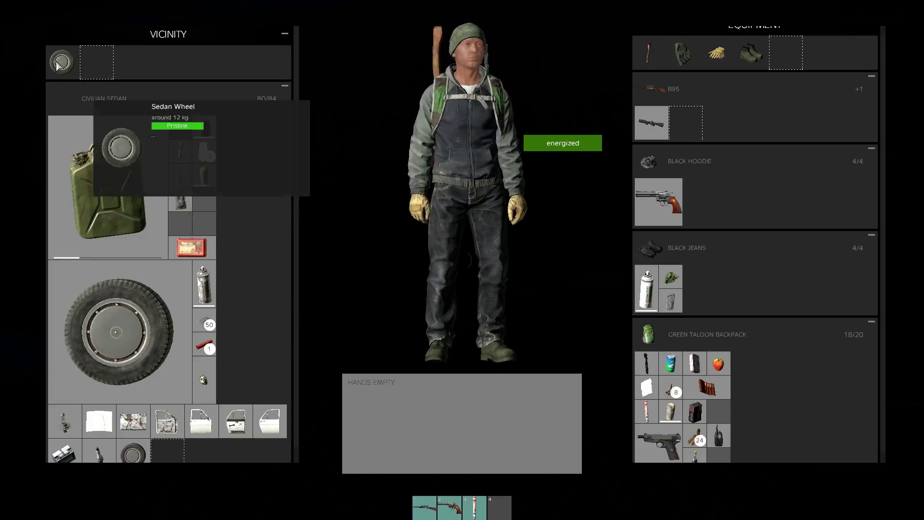
right_click(70, 60)
click(90, 74)
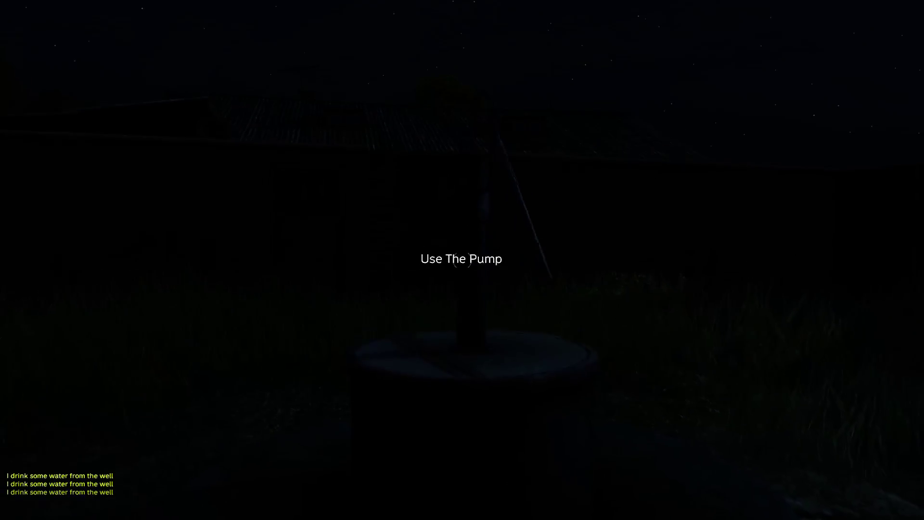
key(f)
key(f)
key(f)
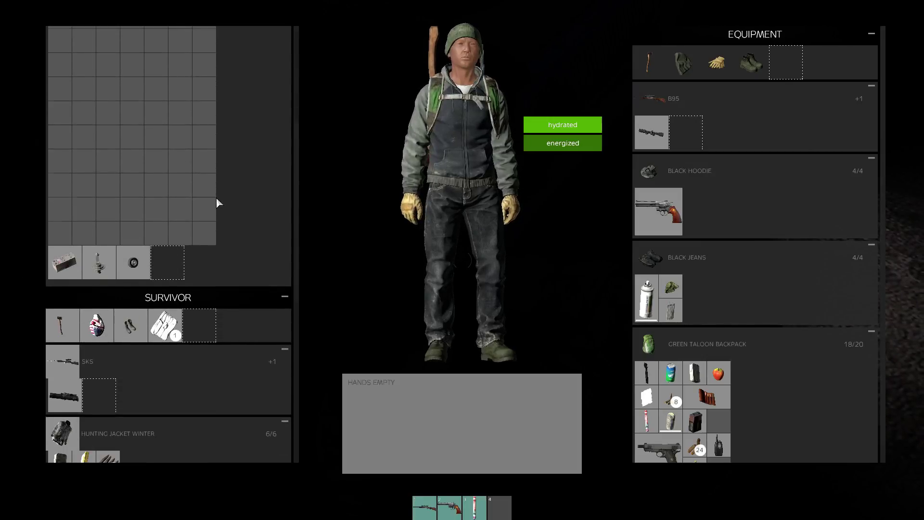
scroll(216, 197, down, 4)
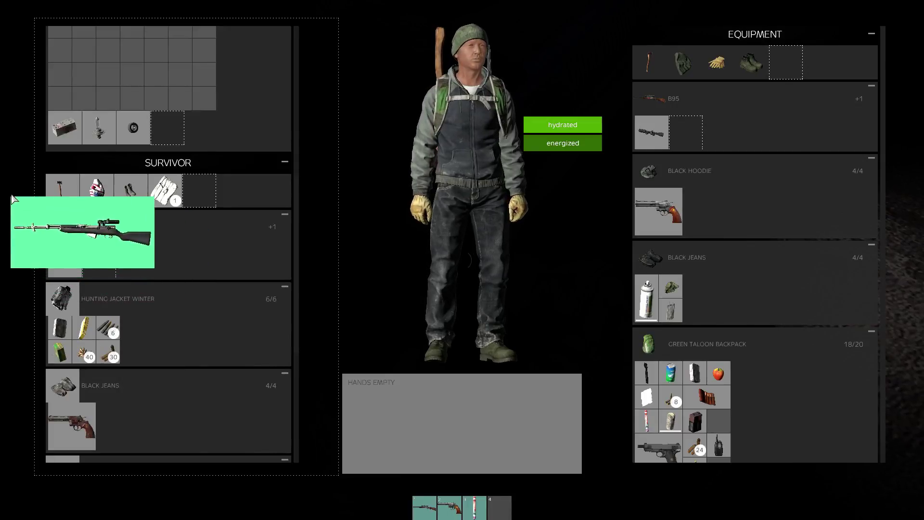
Take the SKS rifle from the body and collapse the hunting jacket and orange backpack
double_click(65, 226)
click(88, 267)
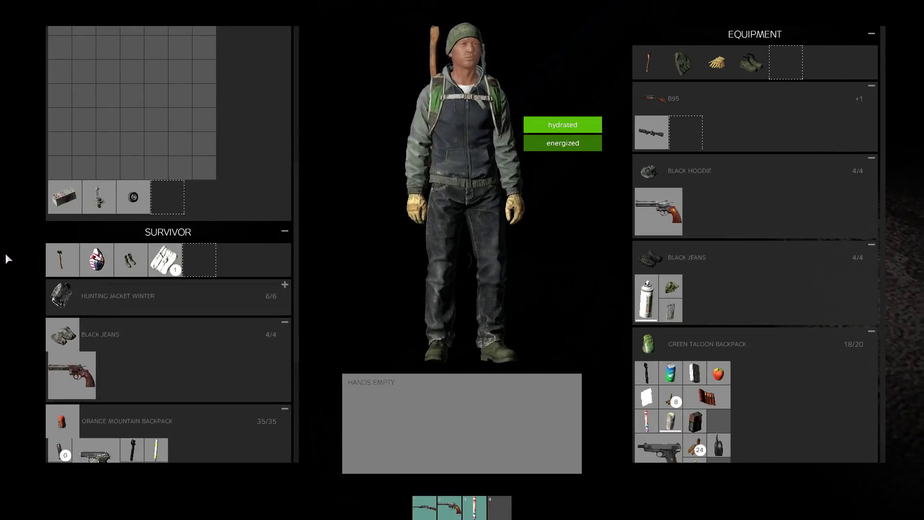
drag(61, 334, 19, 311)
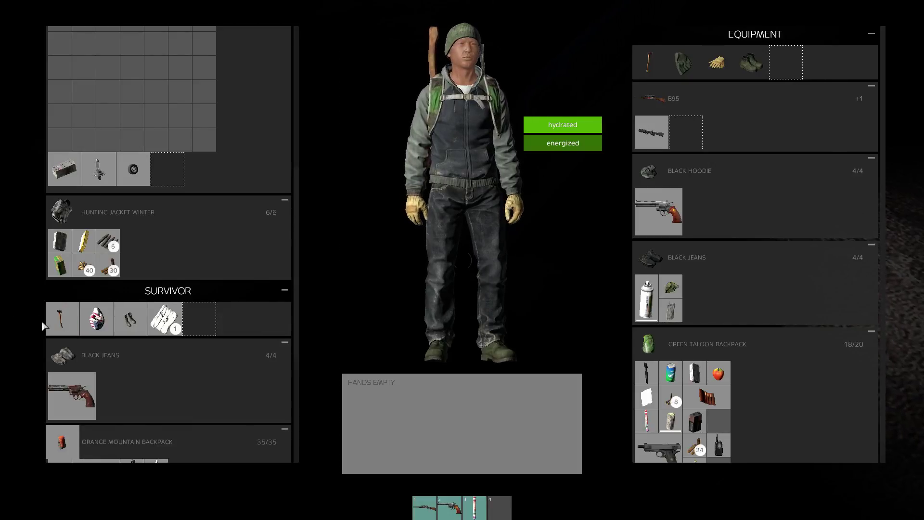
scroll(113, 325, down, 4)
scroll(114, 311, down, 3)
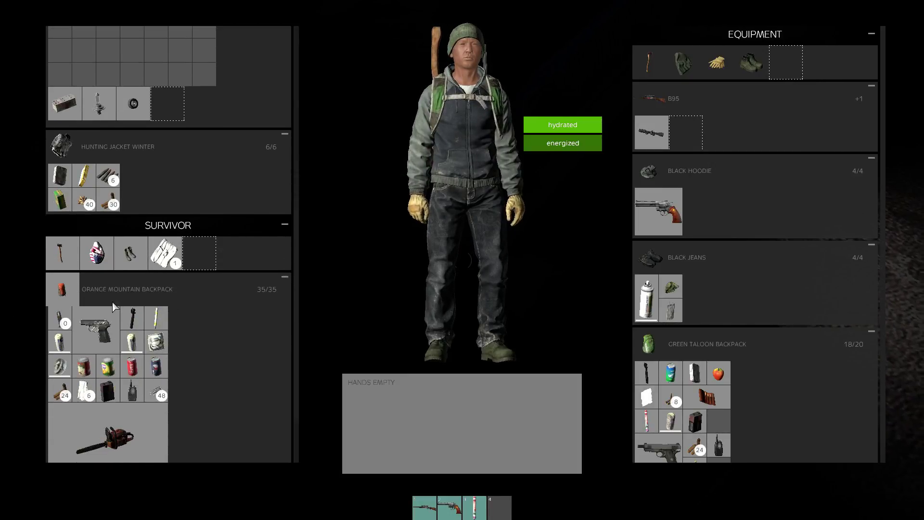
click(108, 293)
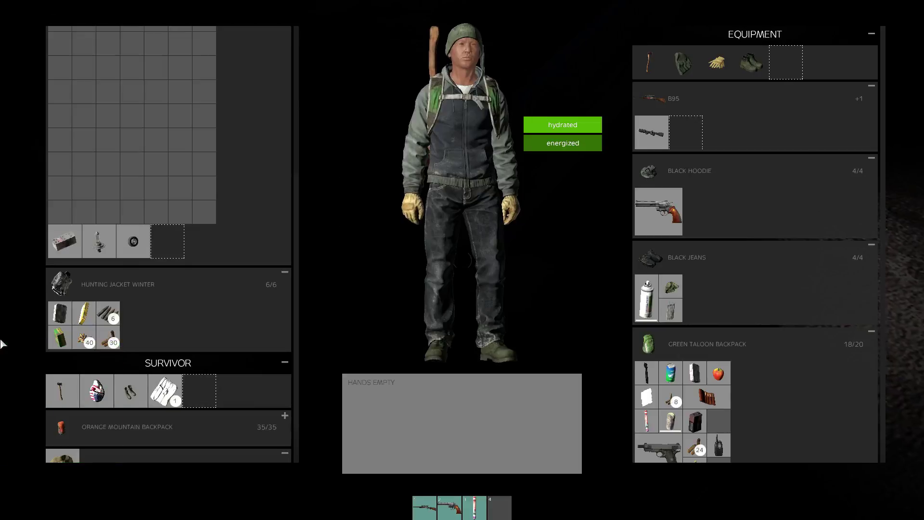
scroll(140, 307, down, 2)
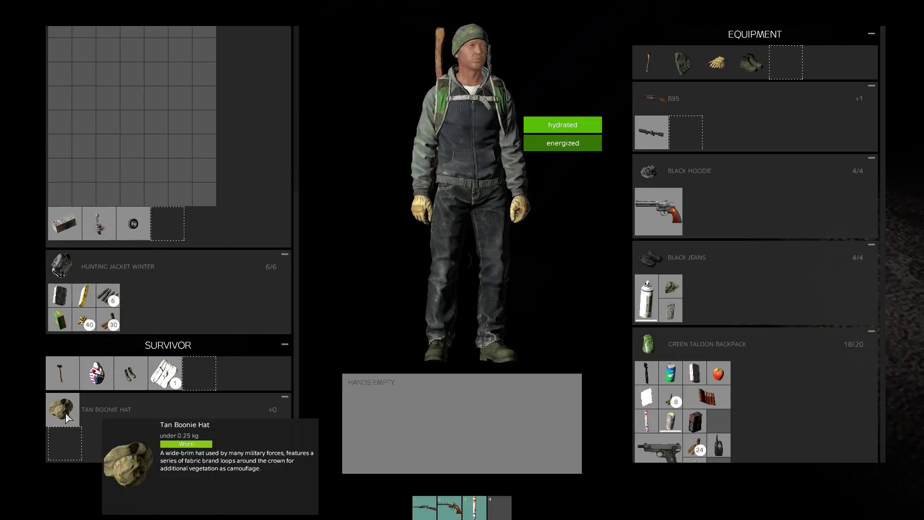
scroll(66, 379, up, 2)
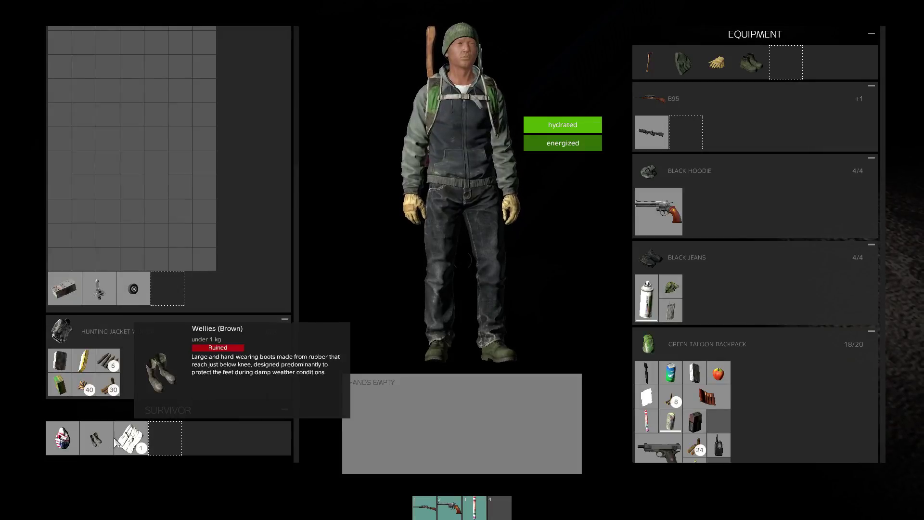
Take the white armband and gas mask from the body, then close the inventory
drag(130, 438, 22, 361)
drag(63, 438, 13, 348)
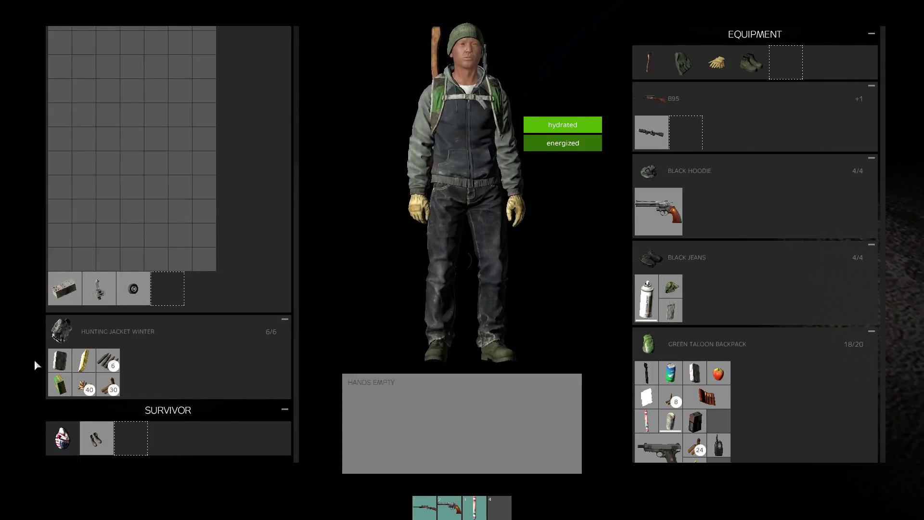
key(Tab)
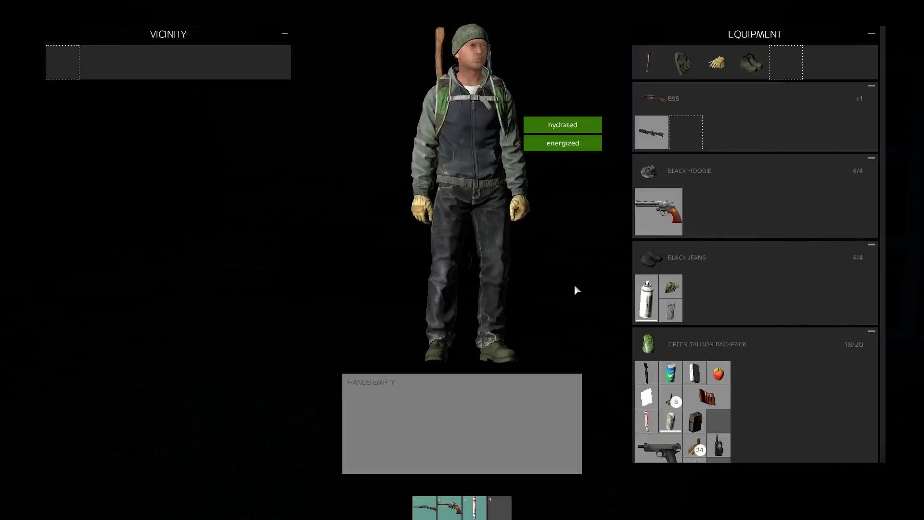
scroll(717, 284, down, 1)
Eat the apple from the backpack
right_click(718, 365)
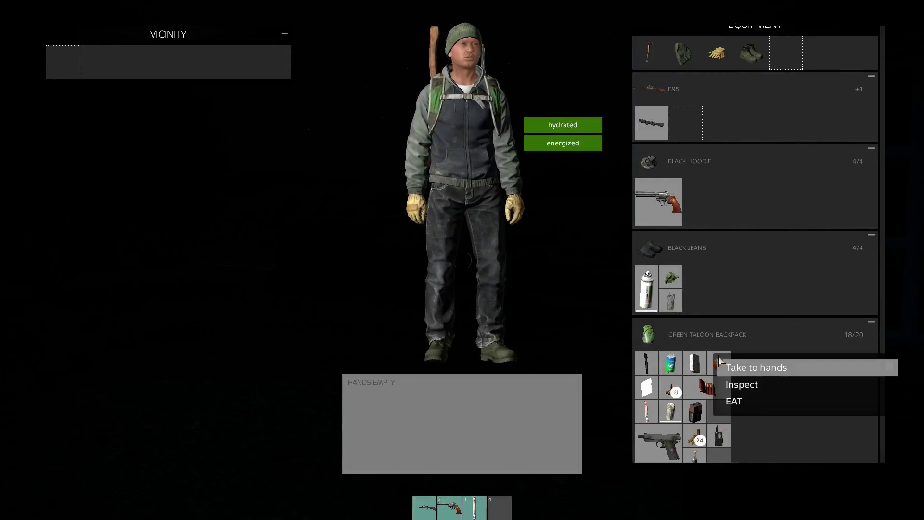
click(738, 399)
key(Tab)
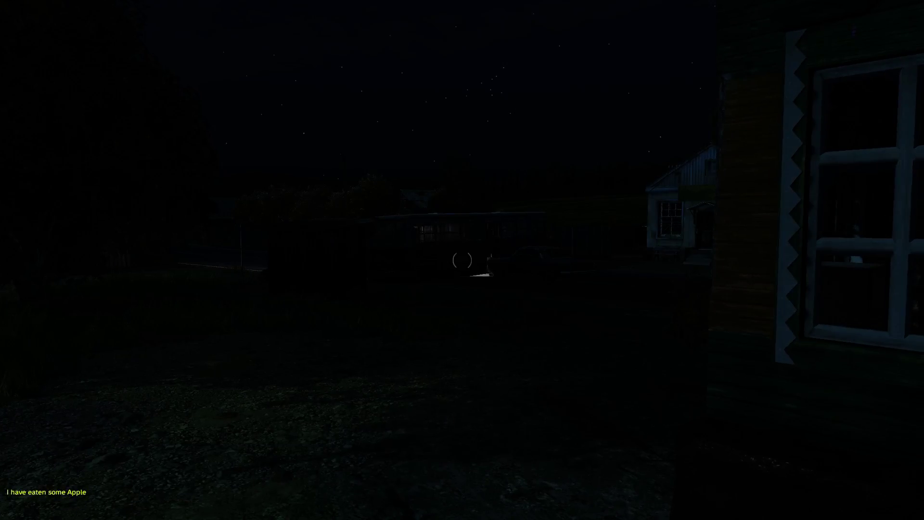
Drink the Spite Lemon Lime soda from the backpack
key(Tab)
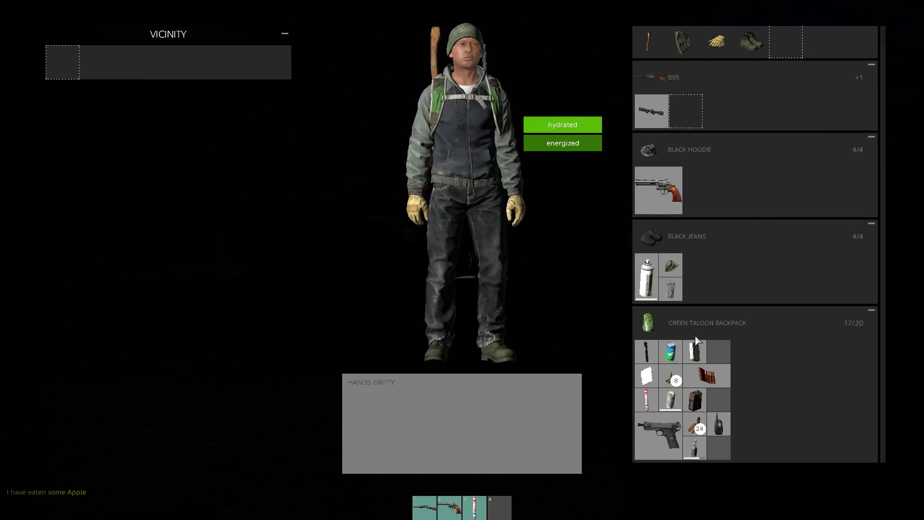
mouse_move(671, 351)
right_click(678, 350)
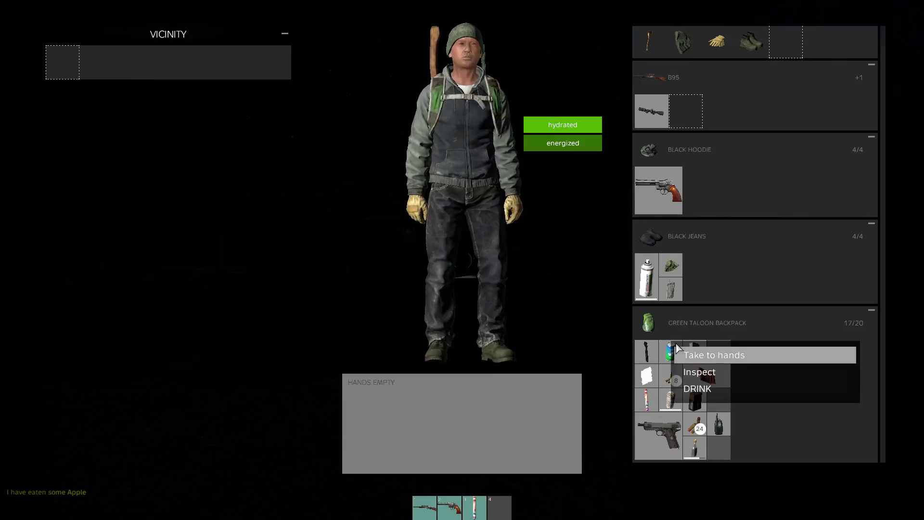
click(715, 382)
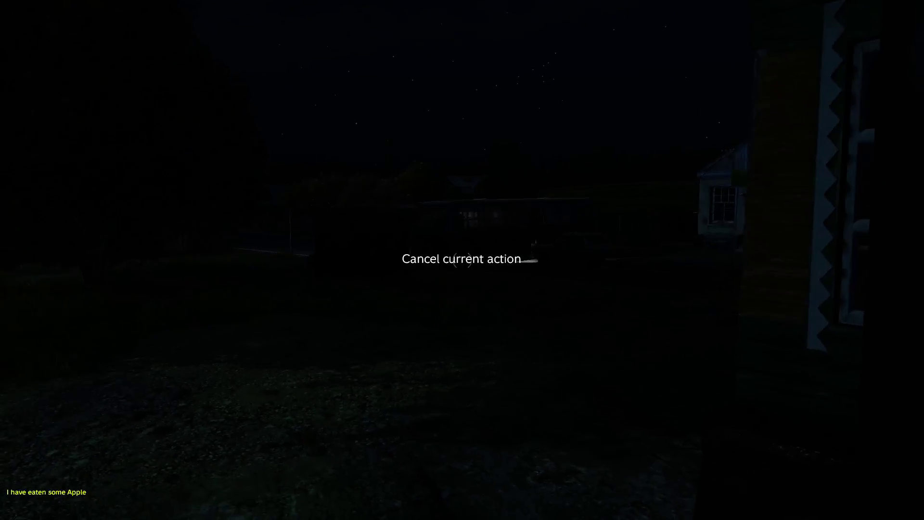